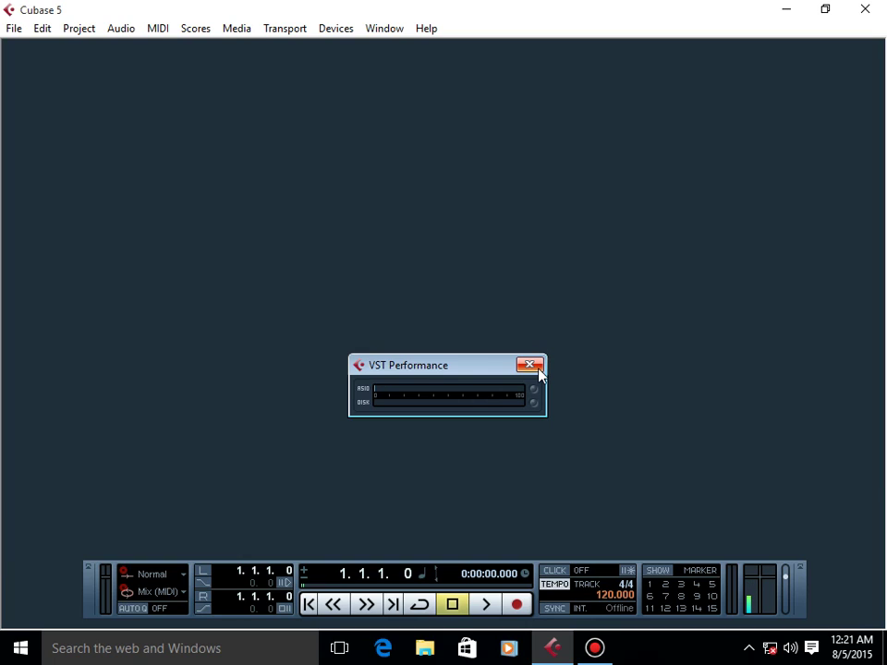
Step: Close the VST Performance monitor window
click(538, 367)
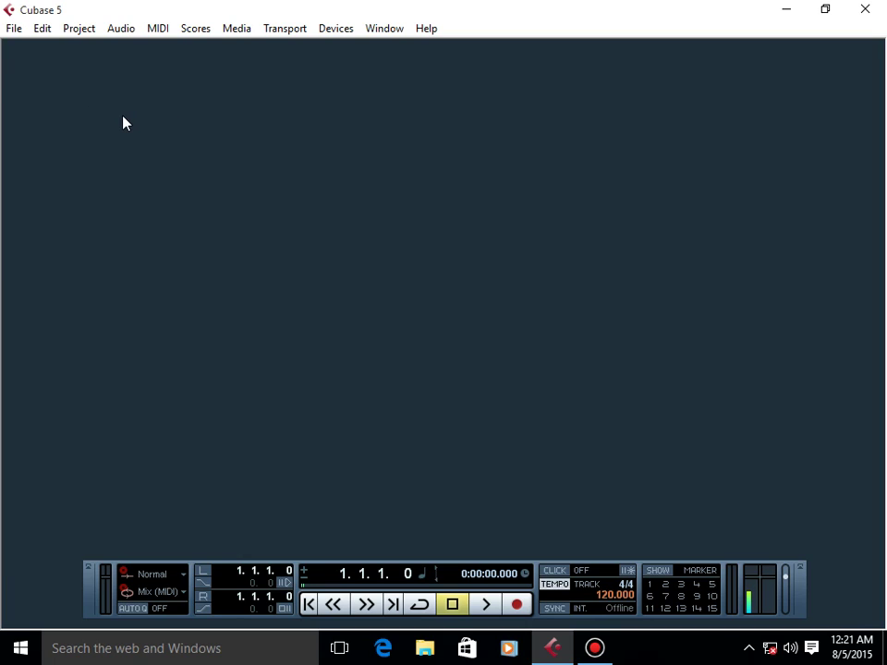
Step: Start a new project from the Empty template
click(14, 28)
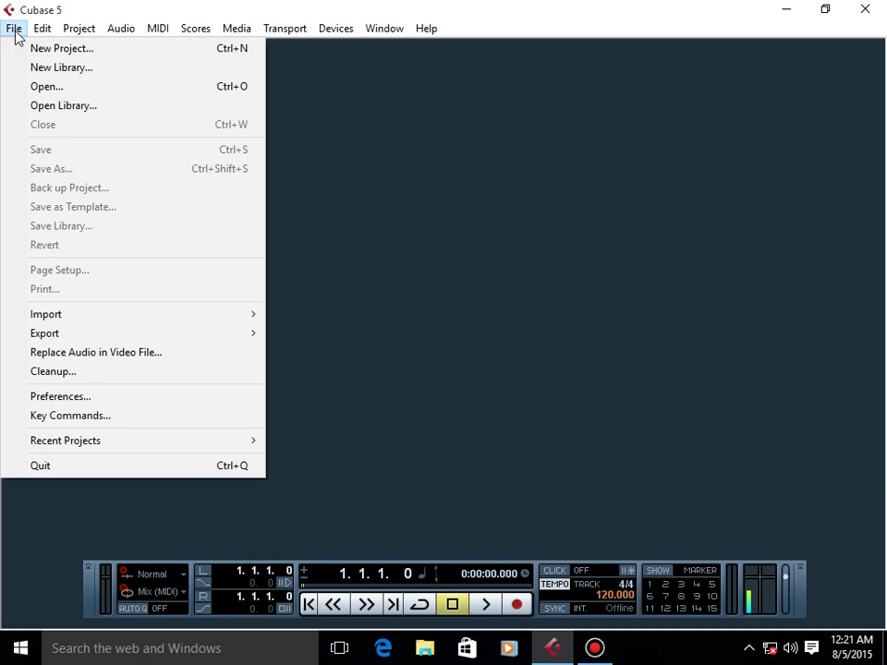
click(67, 51)
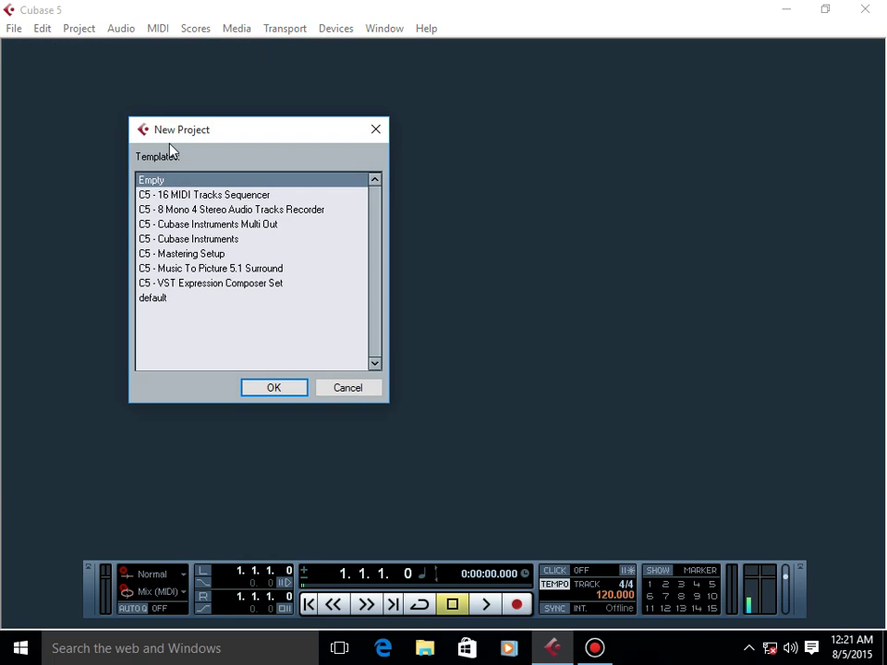
drag(204, 139, 189, 140)
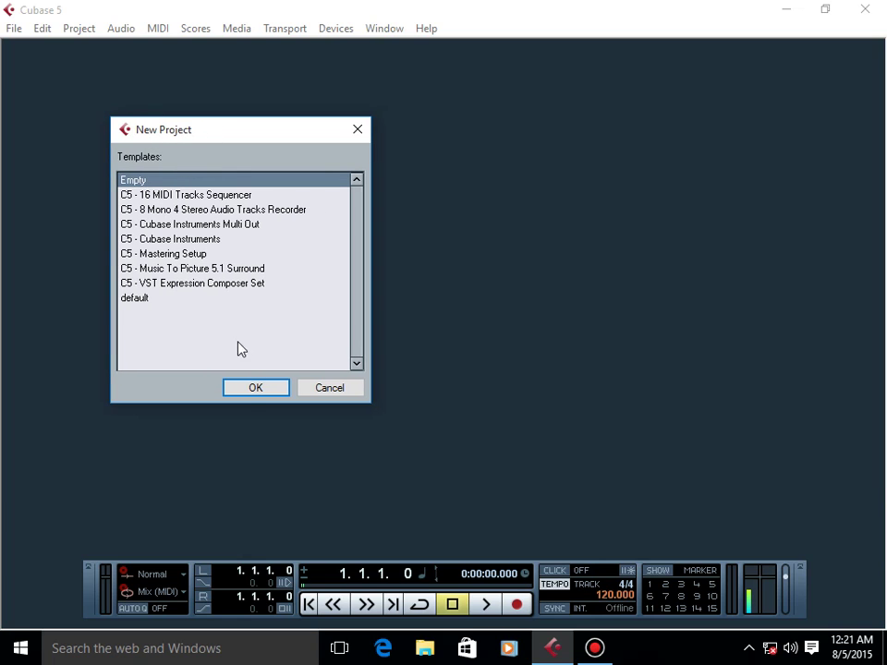
click(254, 391)
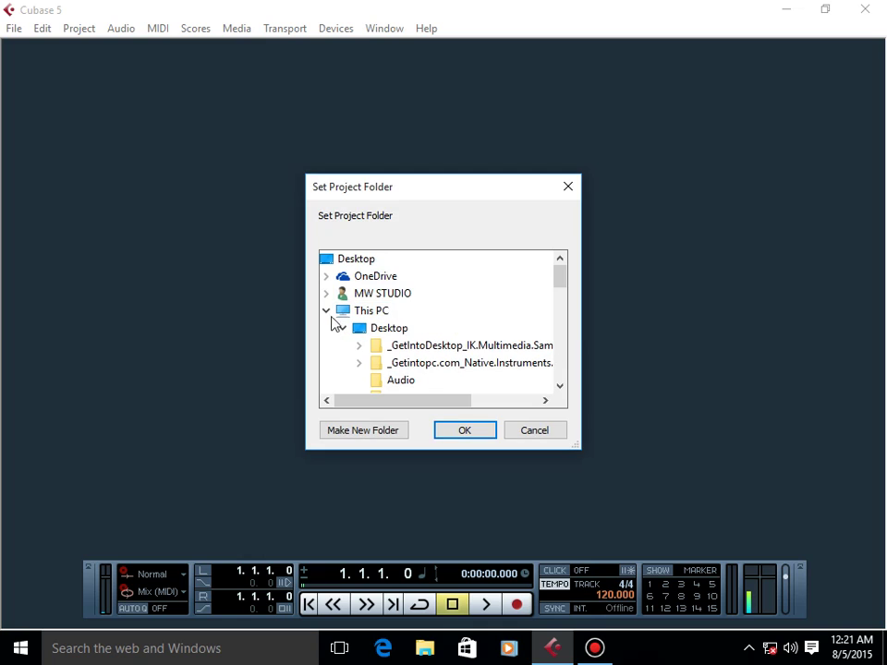
Step: Browse This PC > Documents in the project folder chooser, then cancel it
click(327, 311)
drag(439, 199, 397, 190)
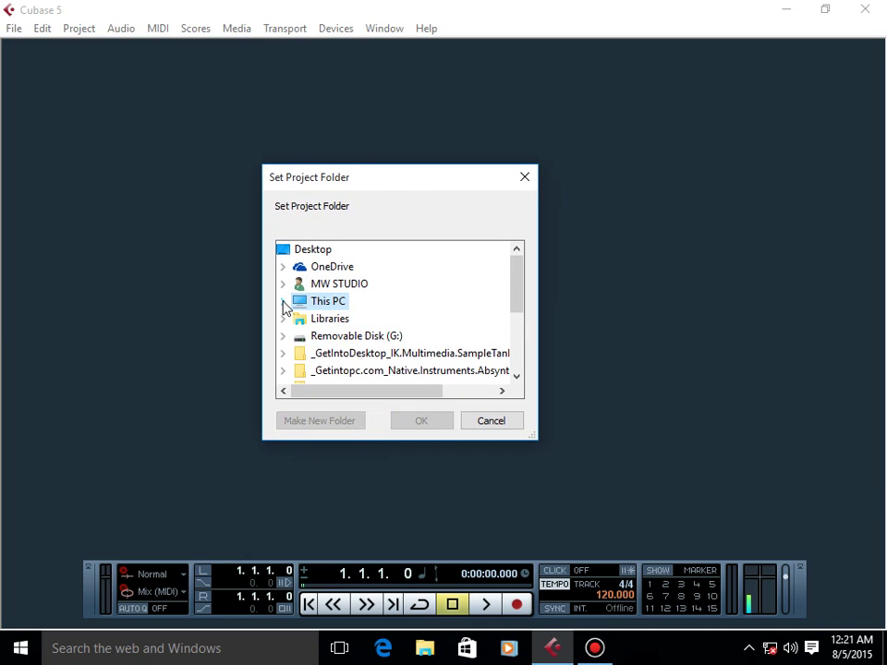
click(285, 301)
click(299, 267)
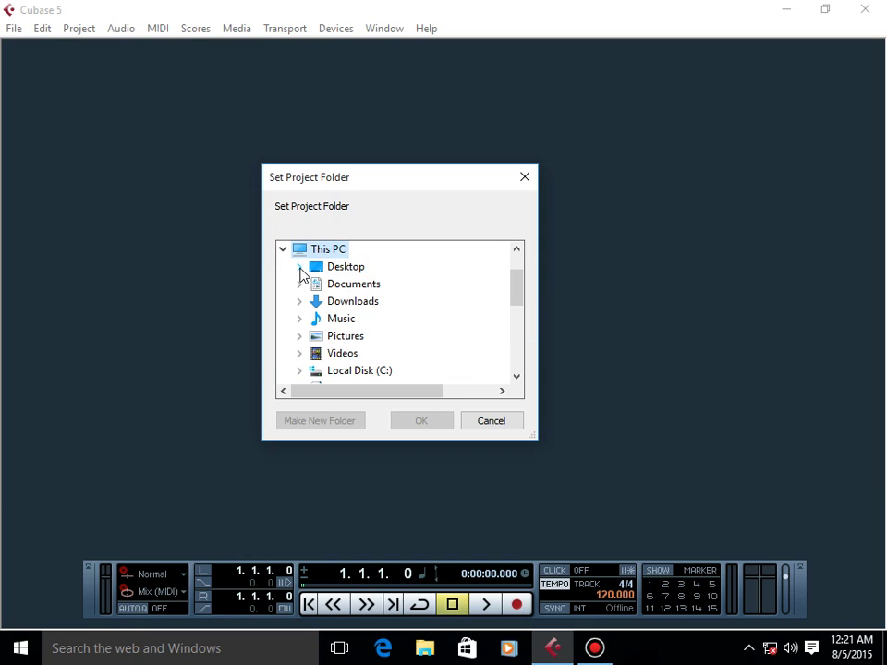
double_click(356, 286)
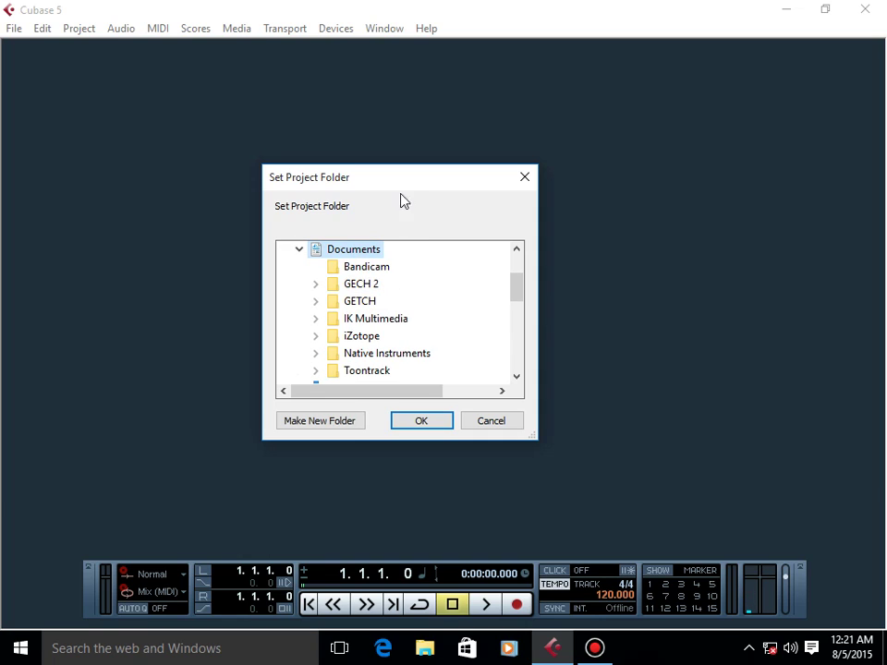
scroll(418, 303, down, 1)
right_click(444, 249)
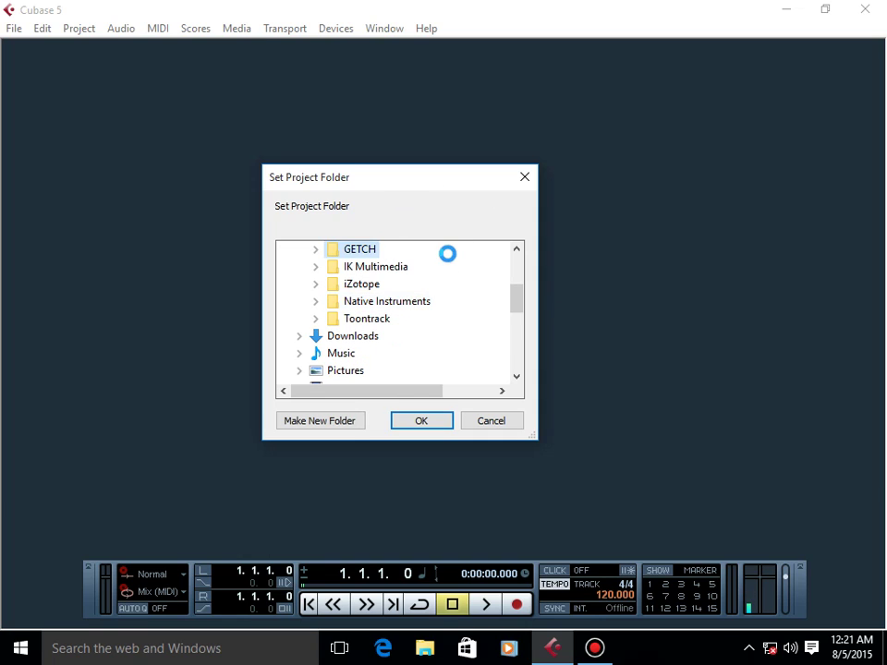
key(Escape)
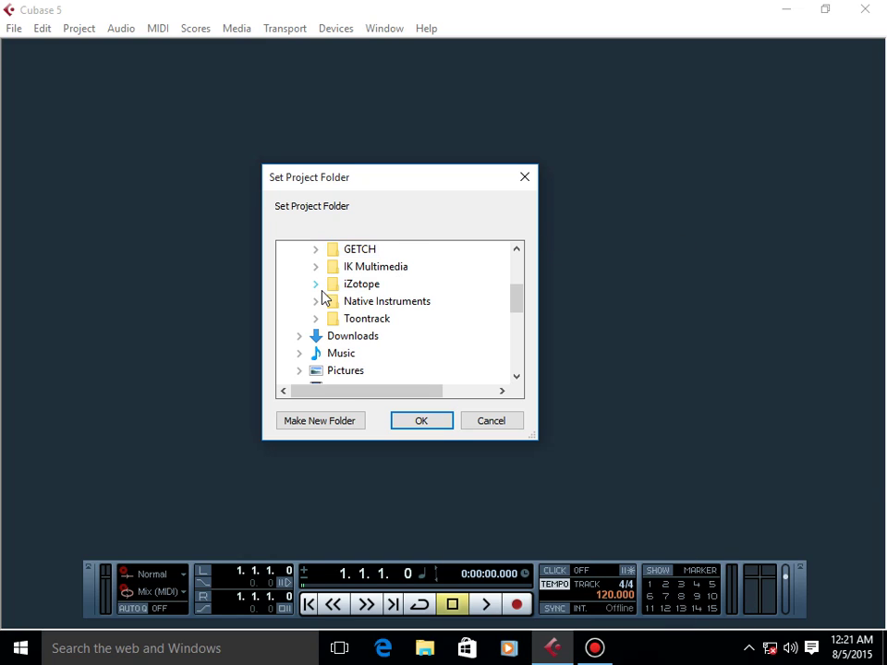
right_click(420, 319)
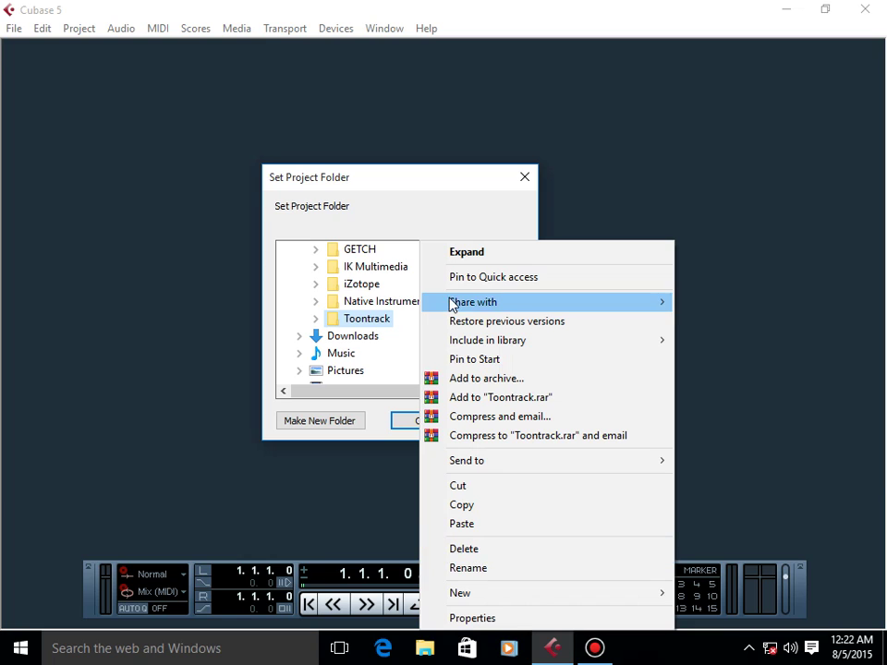
click(524, 176)
Step: Minimize Cubase and open the jbridge folder in File Explorer from the desktop
click(786, 9)
right_click(578, 69)
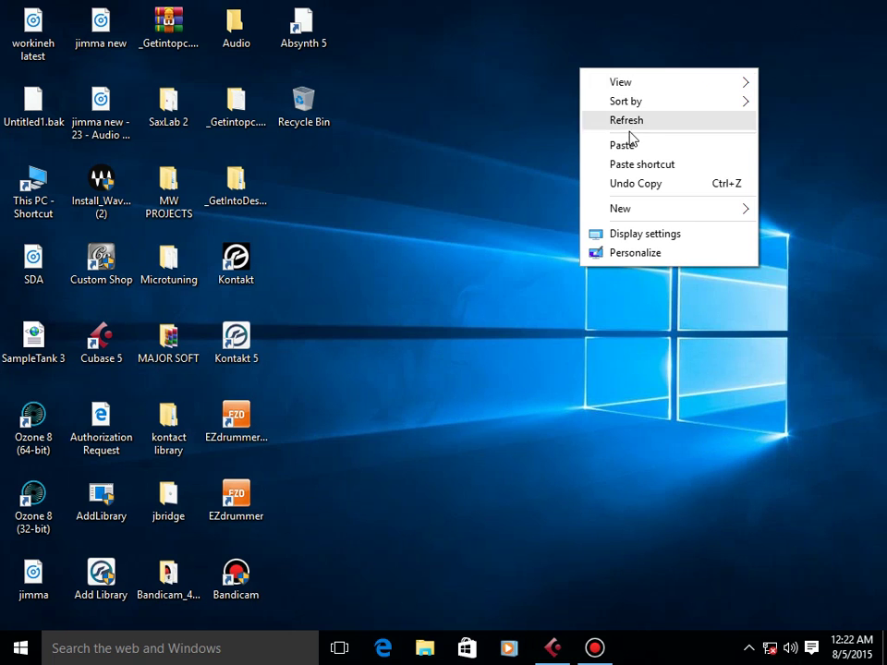
click(633, 133)
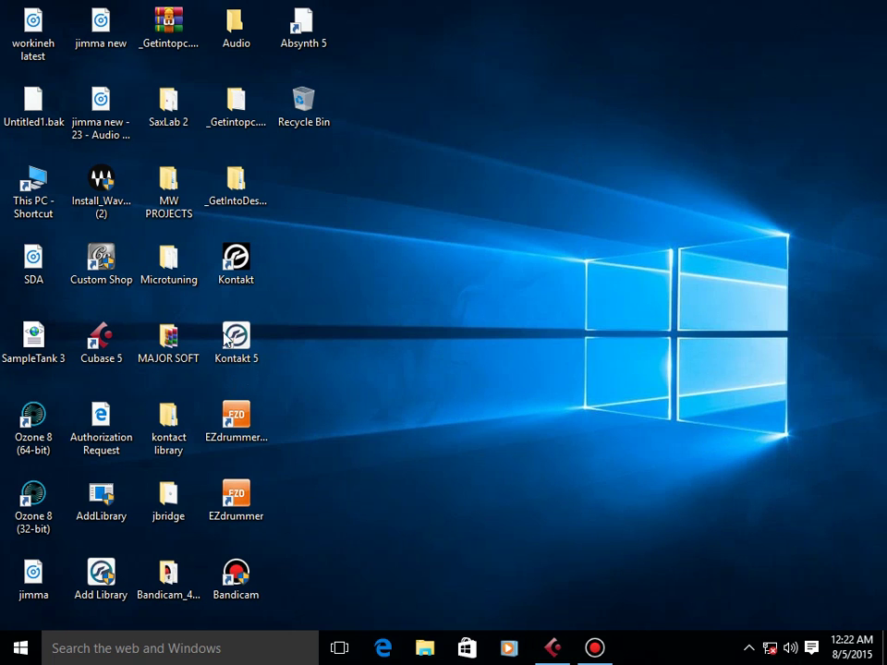
double_click(168, 506)
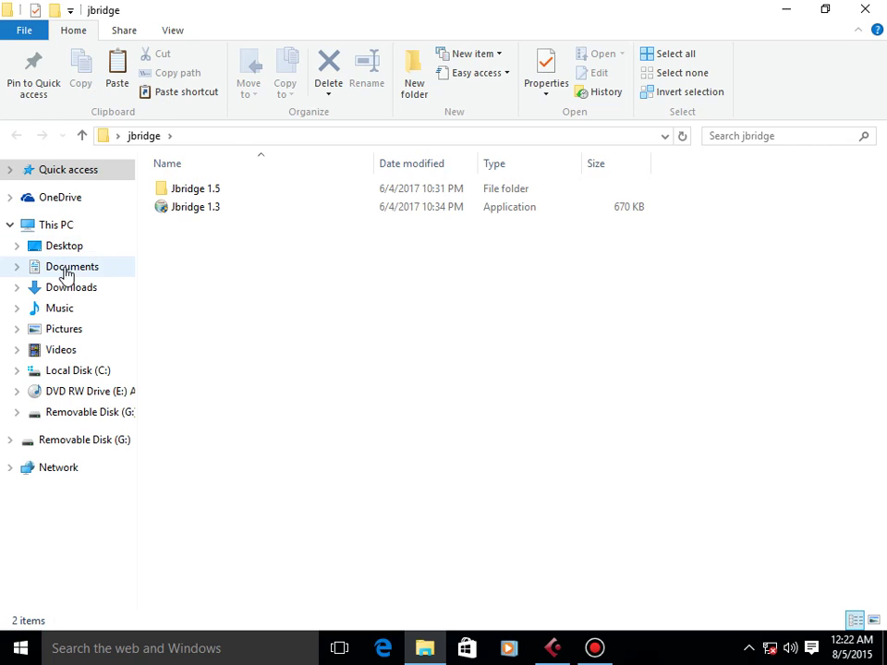
Step: Create a folder named 'my first file' in Documents and close Explorer
click(68, 268)
right_click(196, 377)
mouse_move(232, 580)
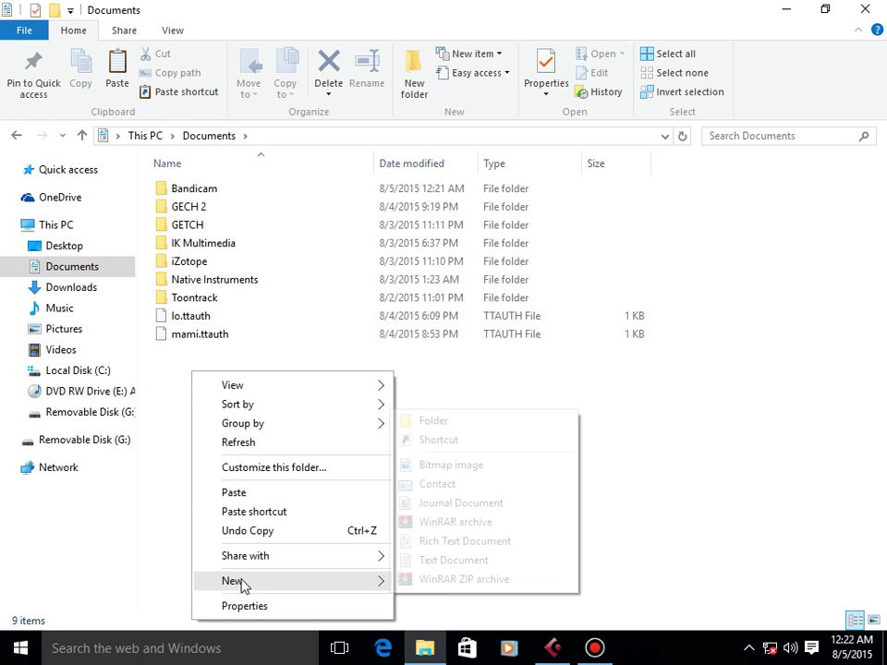
click(432, 421)
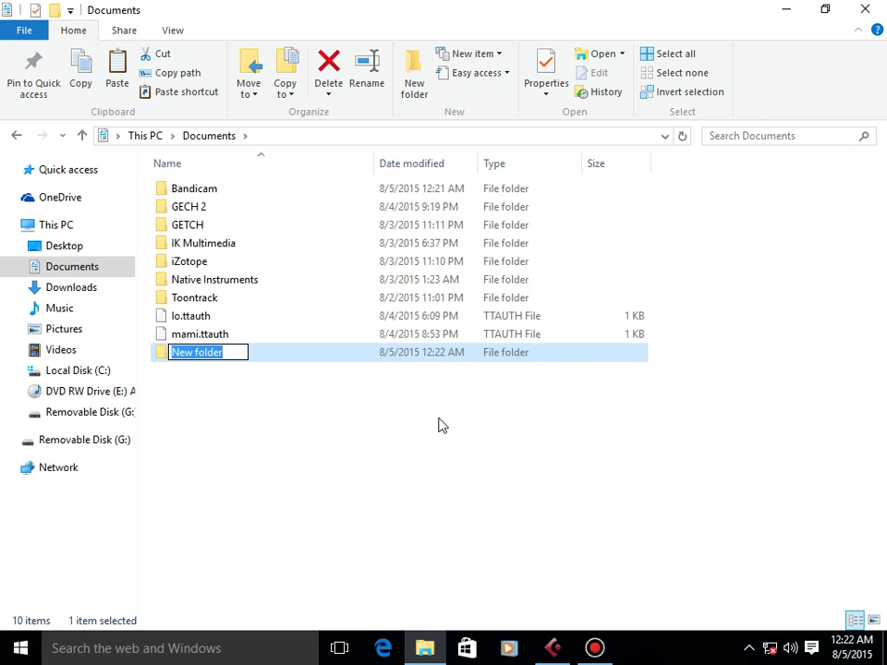
text(my )
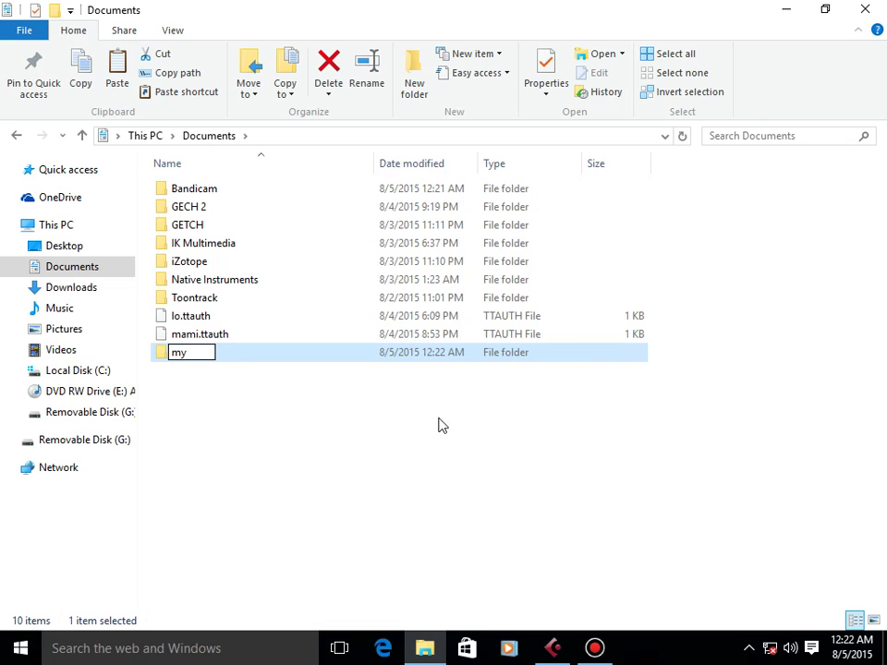
text(firs)
text(t fil)
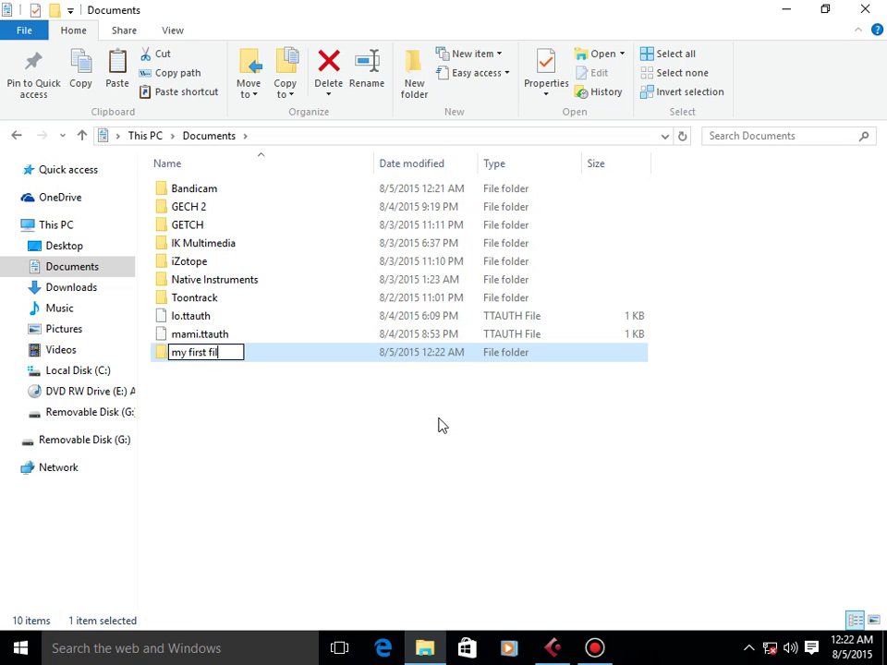
text(e)
click(311, 357)
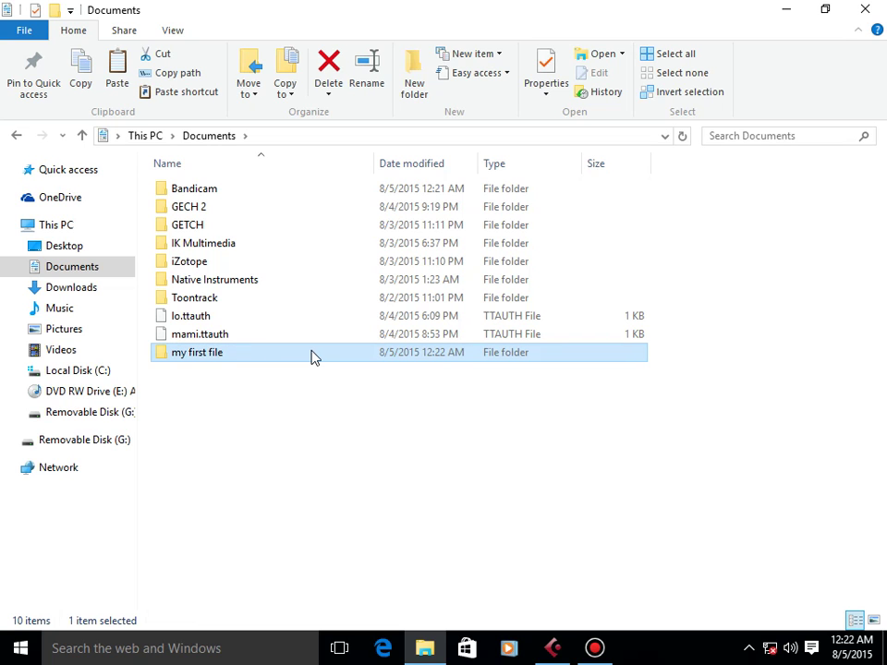
click(882, 7)
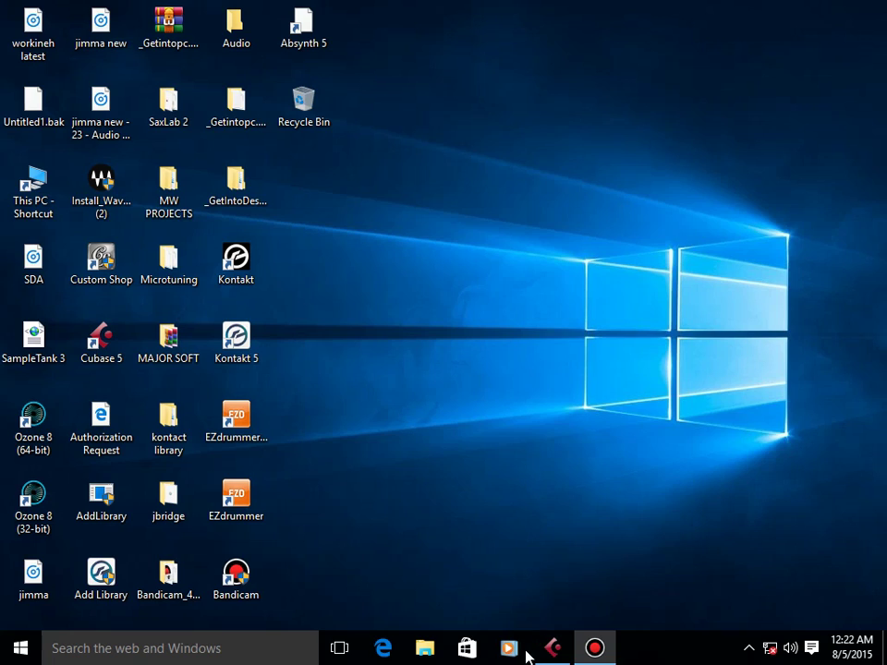
Step: Restore Cubase and start a new project from the Empty template
click(554, 650)
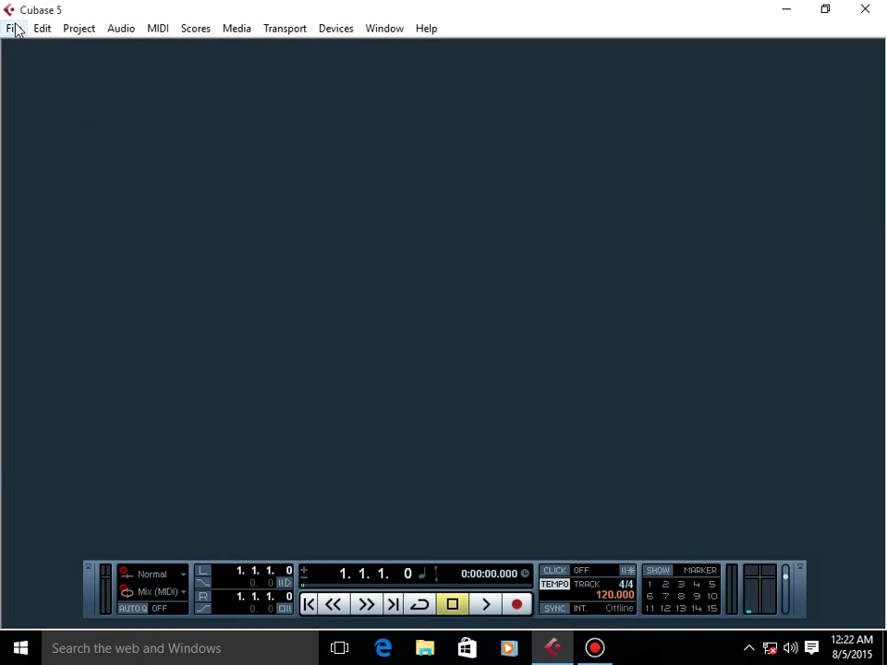
click(14, 28)
click(51, 51)
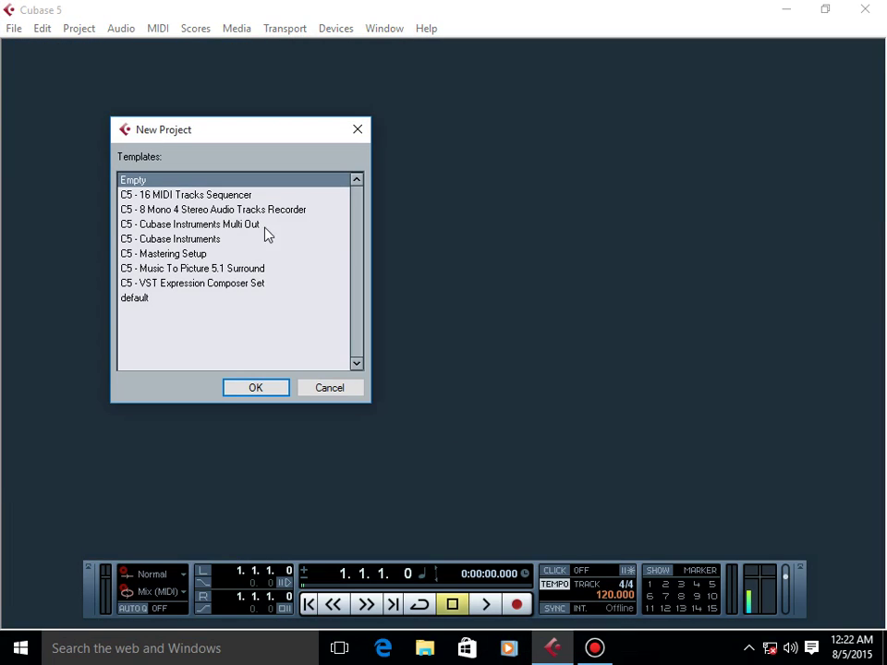
click(263, 393)
Step: Set the project folder to Documents > my first file and create the project
drag(440, 189, 358, 156)
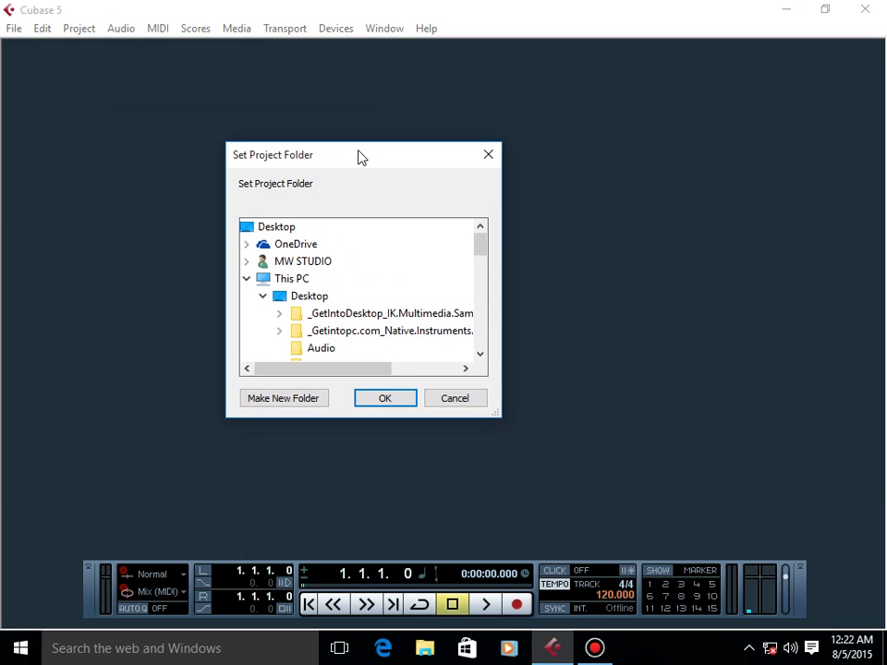
click(294, 298)
click(263, 296)
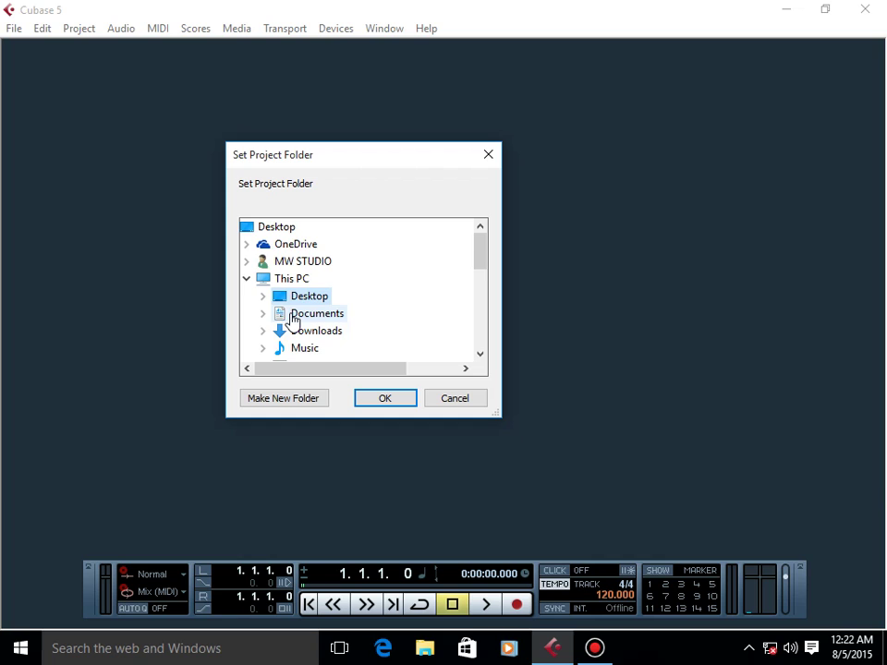
double_click(294, 315)
scroll(338, 283, down, 1)
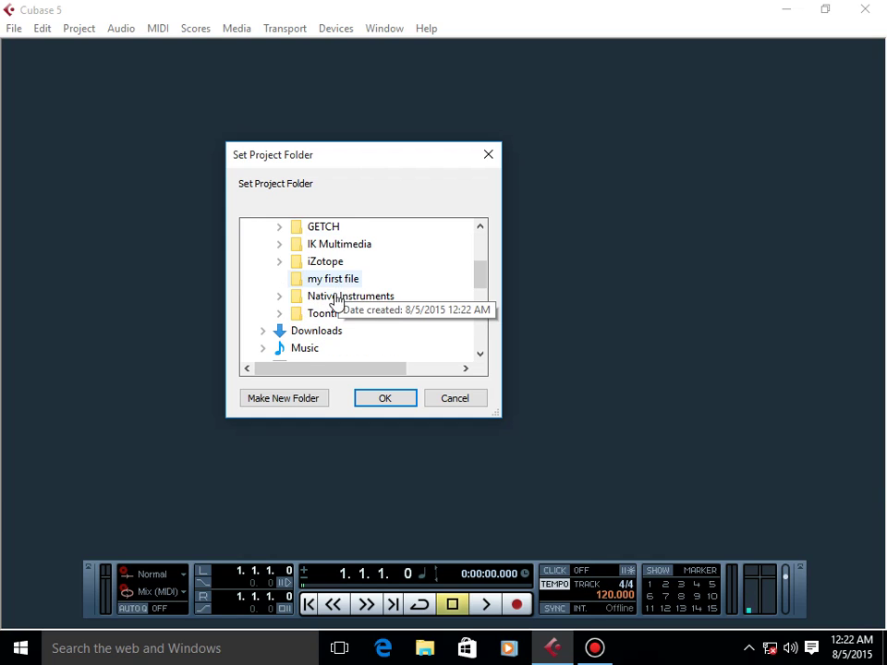
click(338, 281)
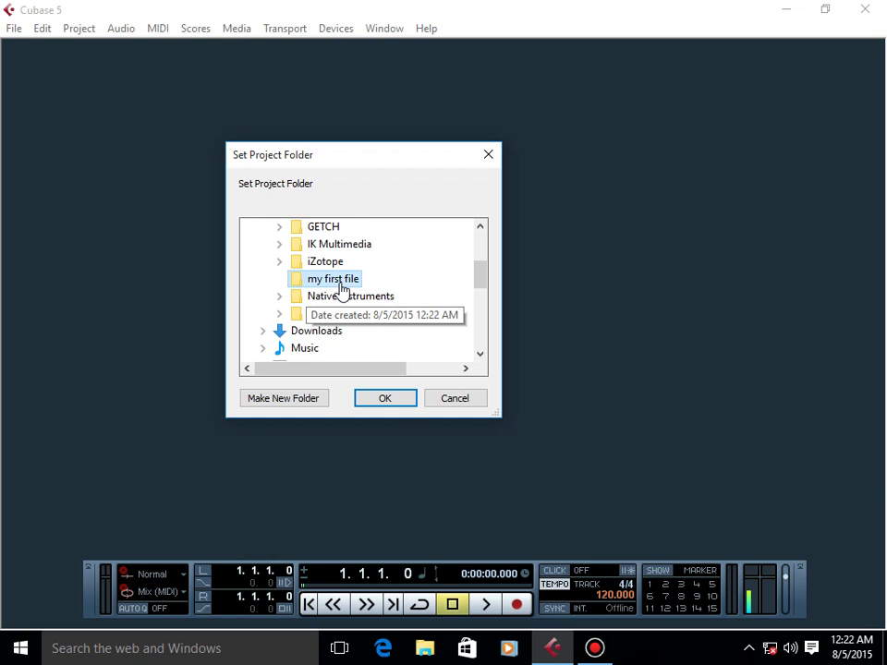
click(390, 403)
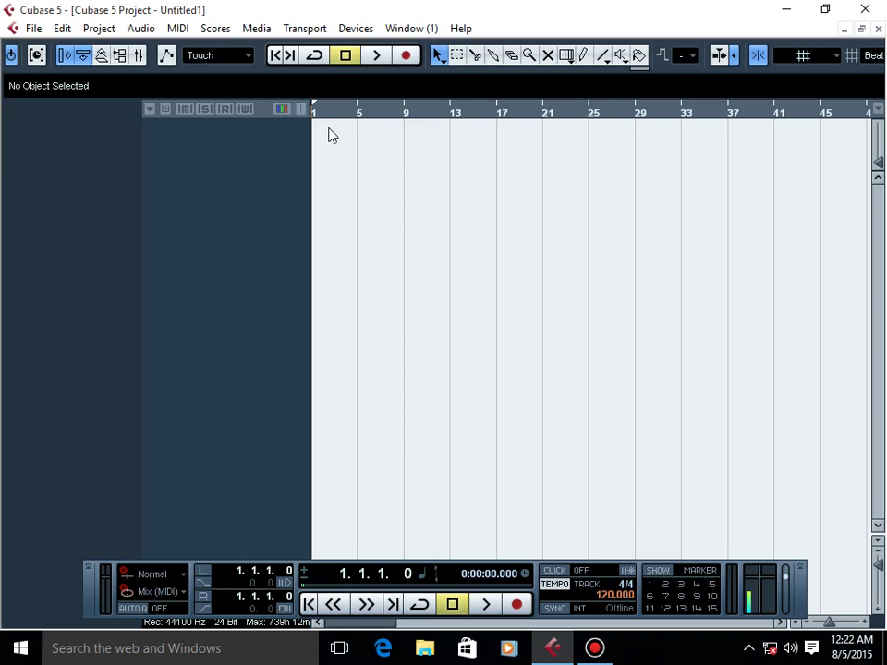
Step: Open the Add Instrument Track dialog from the track list's context menu
right_click(227, 138)
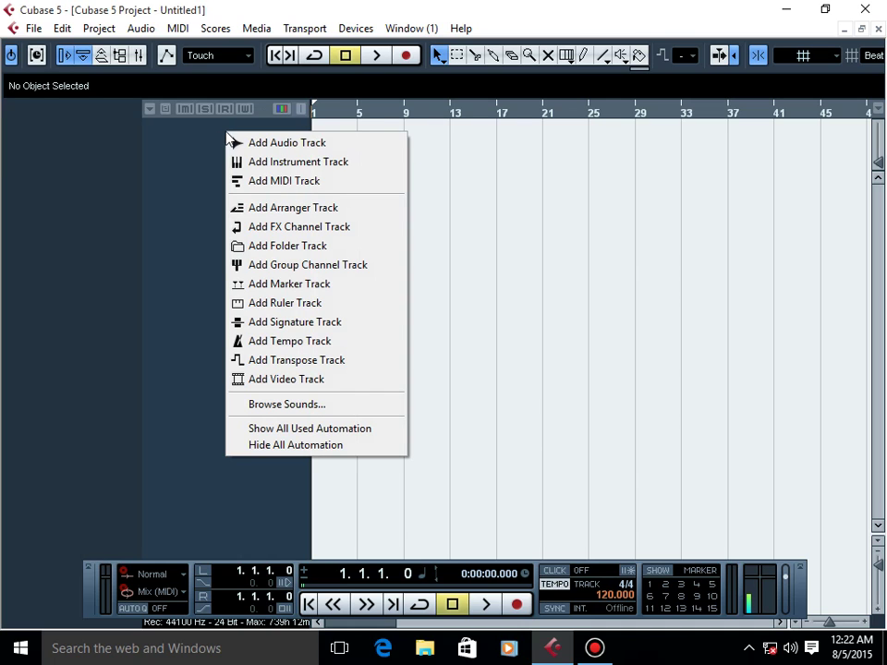
click(301, 163)
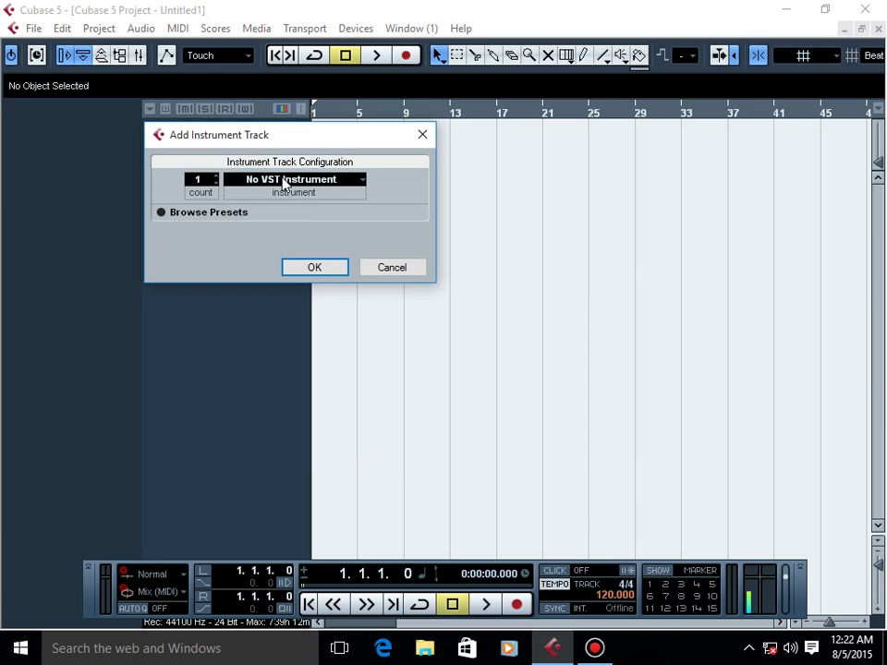
click(285, 182)
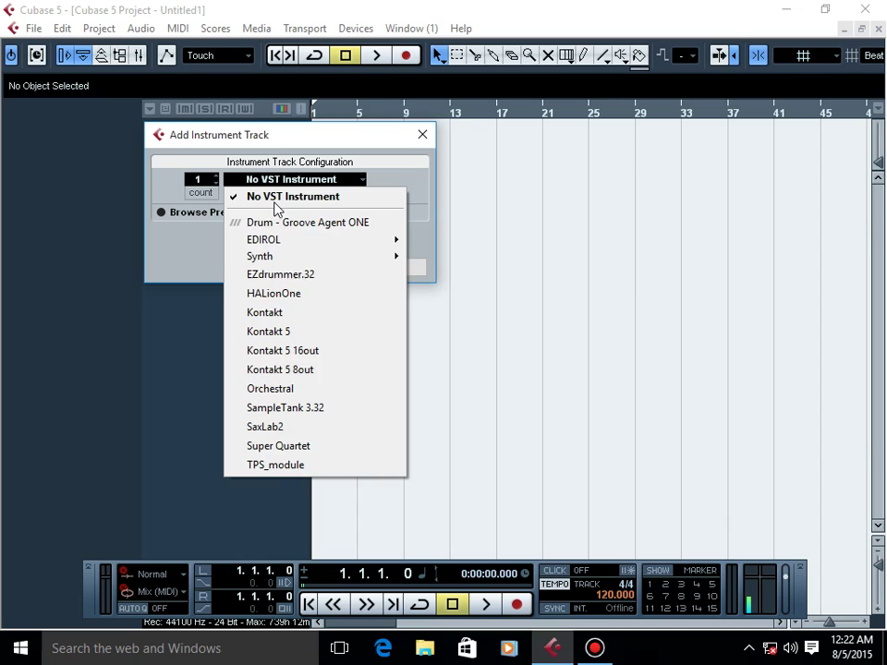
click(287, 179)
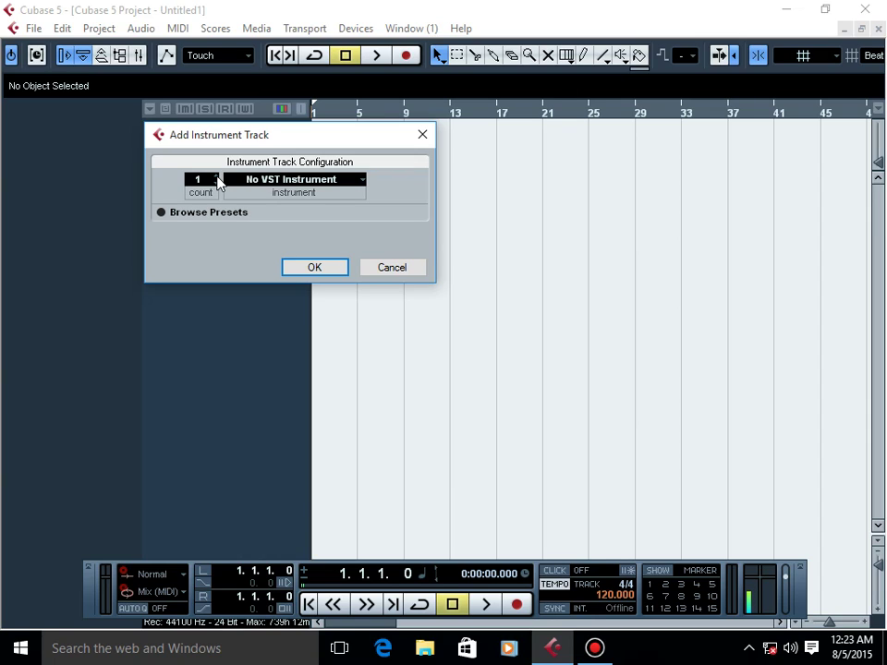
Step: Set the track count to 1, choose EZdrummer.32 as instrument, and create the track
click(217, 178)
click(217, 177)
scroll(217, 180, up, 1)
scroll(216, 182, up, 3)
scroll(216, 182, down, 5)
click(217, 183)
click(283, 186)
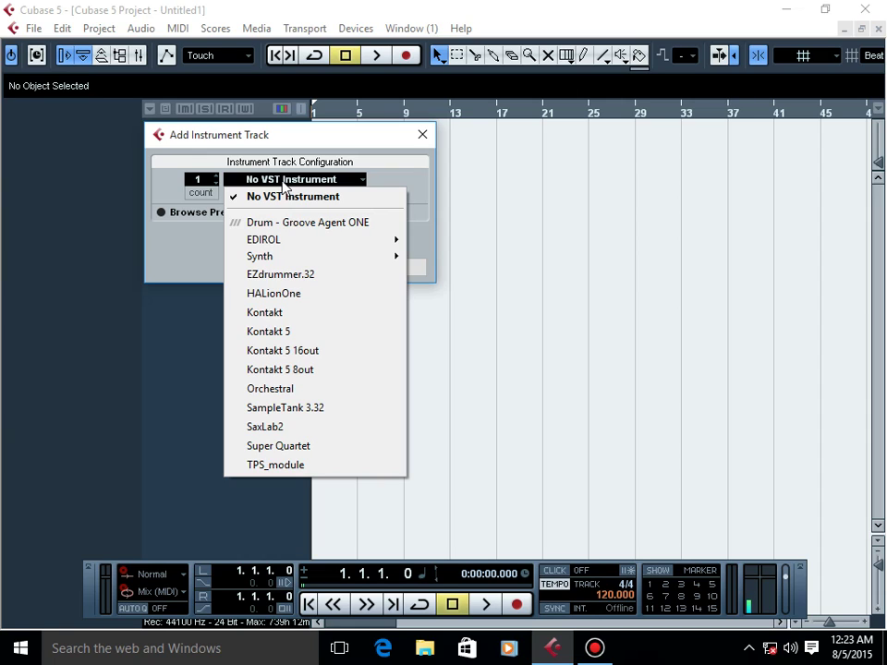
click(301, 280)
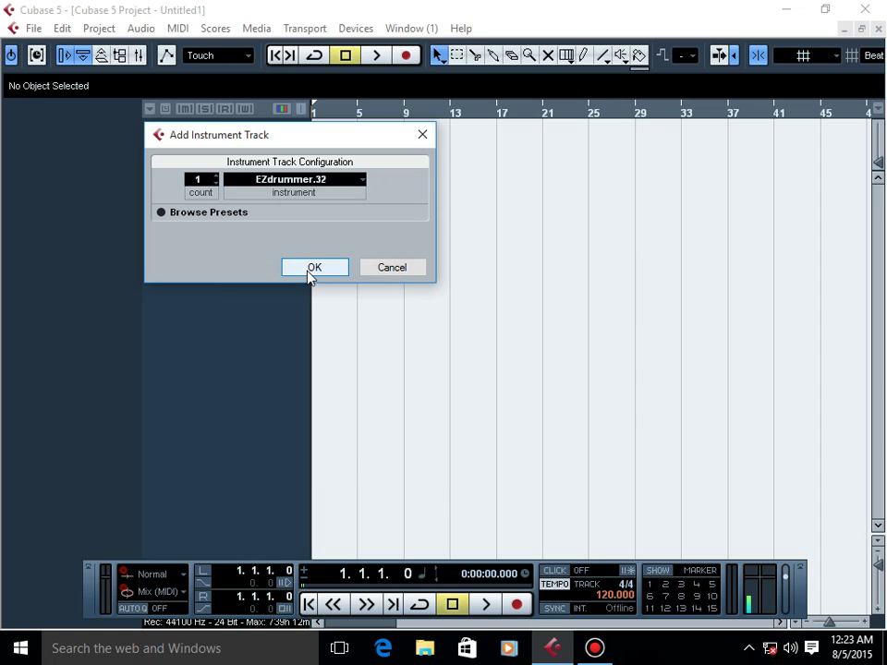
click(309, 270)
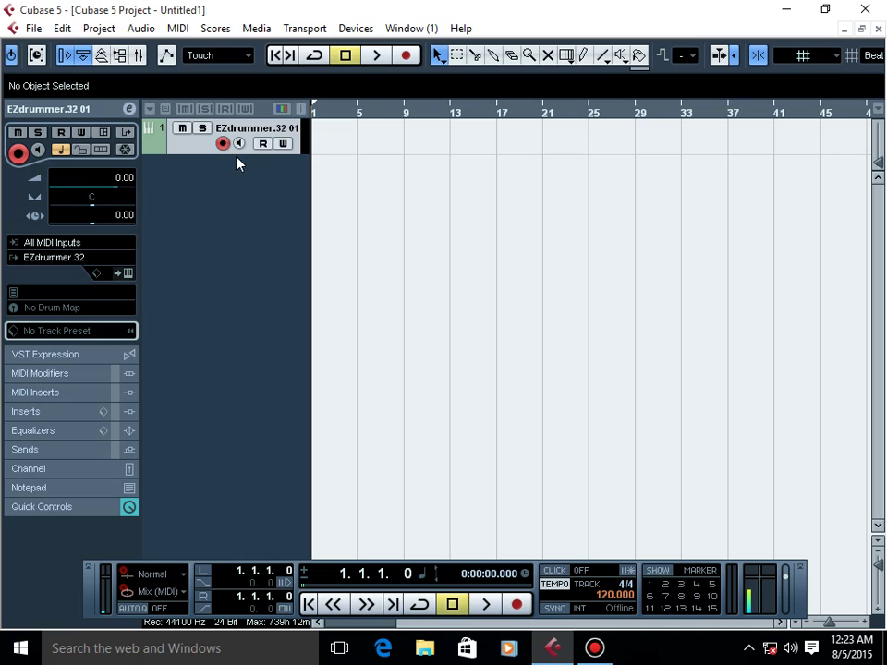
click(128, 275)
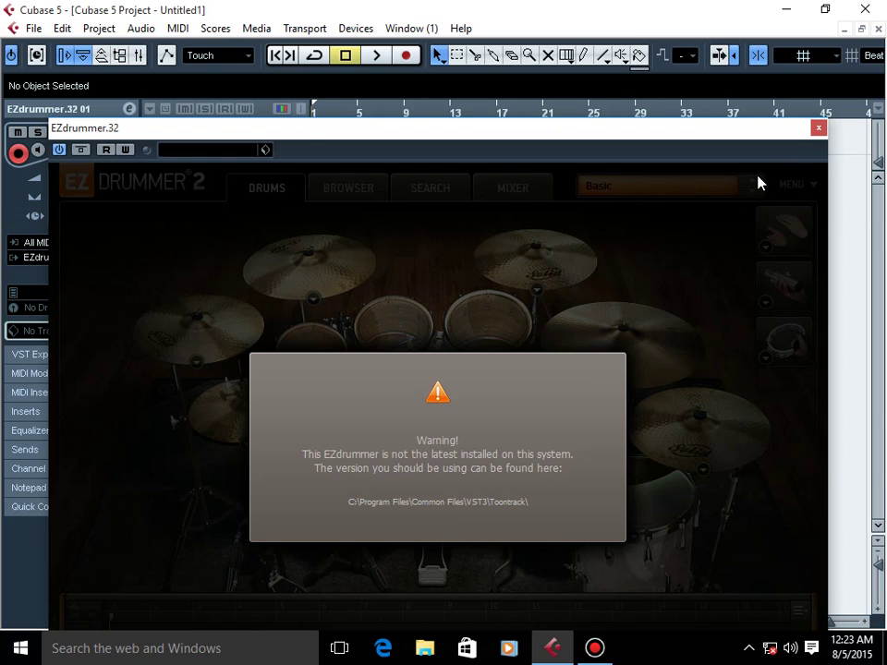
click(816, 129)
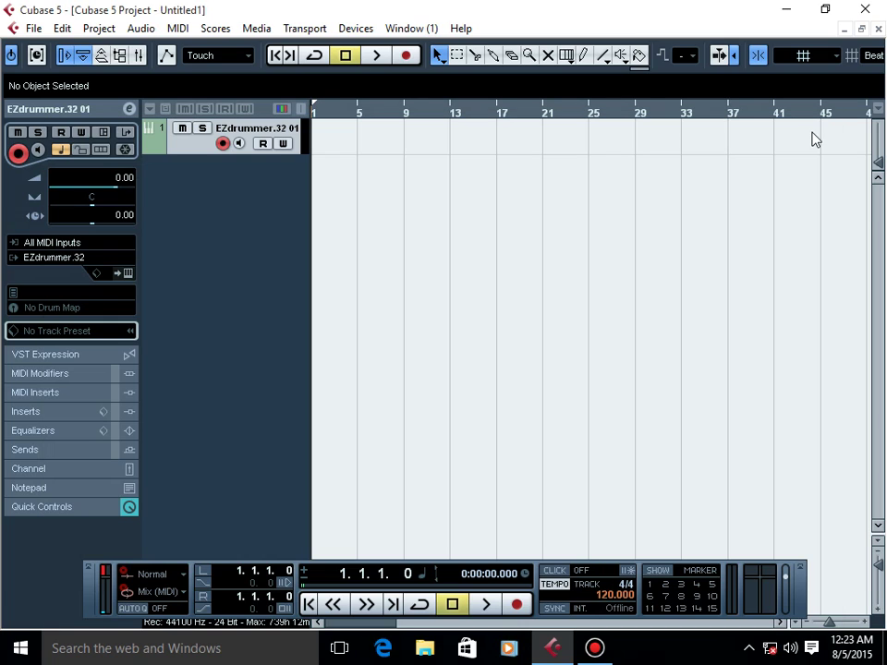
click(128, 275)
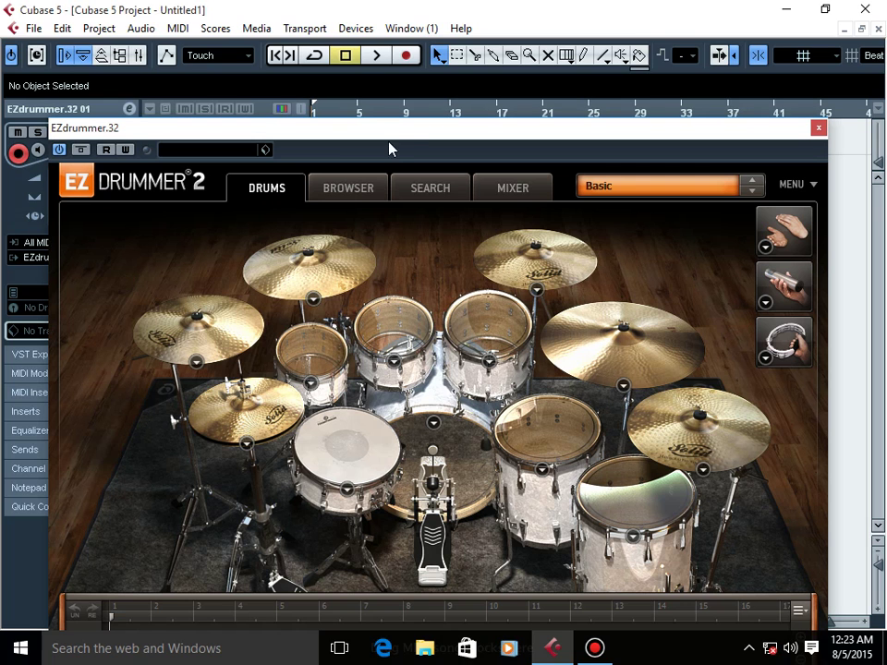
drag(412, 145, 387, 100)
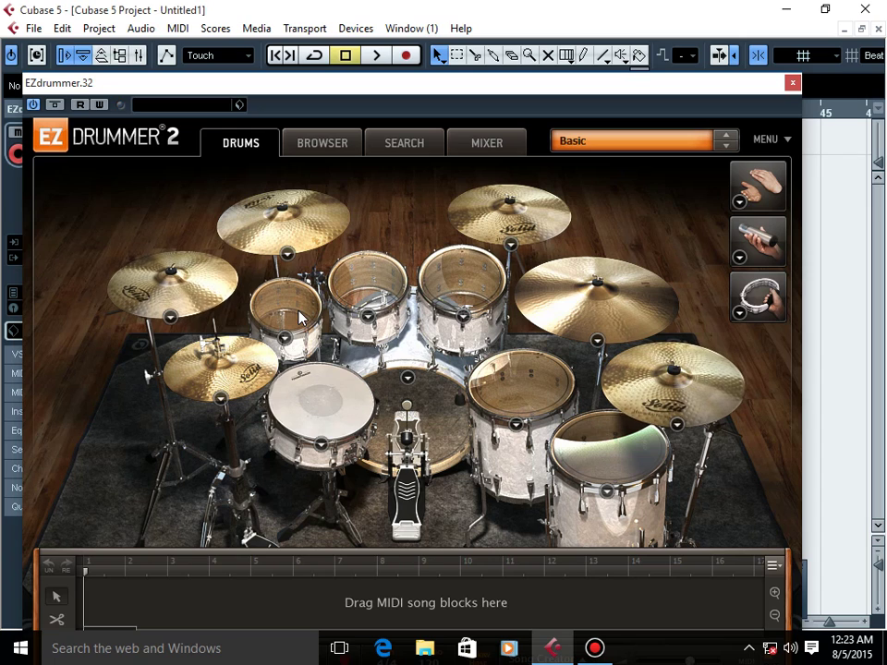
click(792, 82)
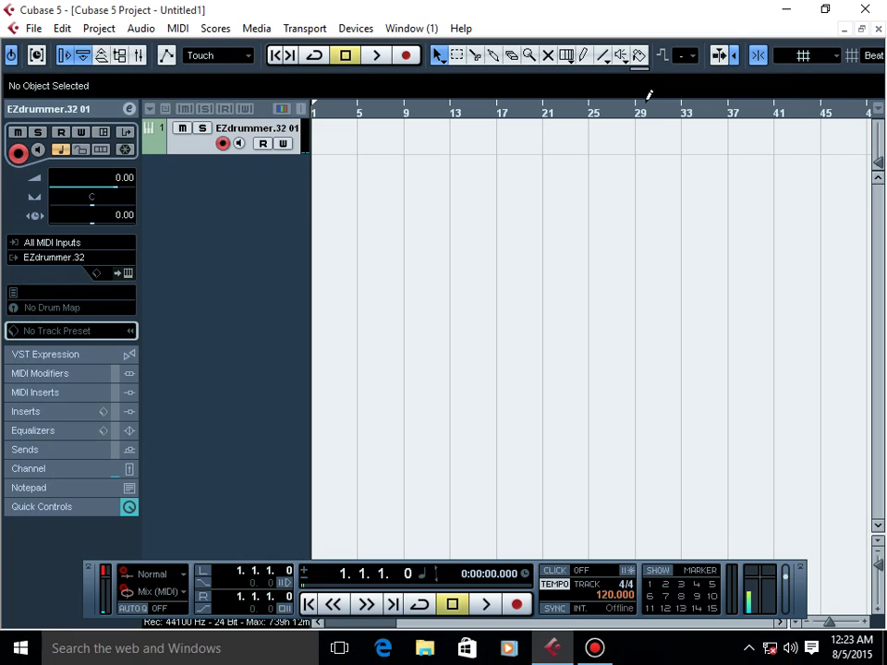
Step: Add two instrument tracks with count 2, using Kontakt as the instrument
right_click(232, 173)
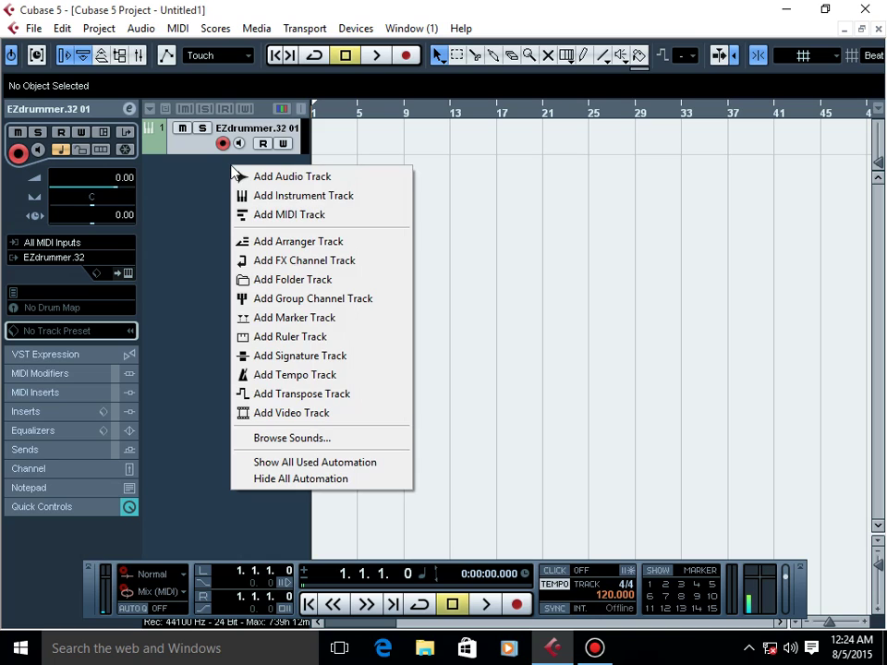
click(277, 197)
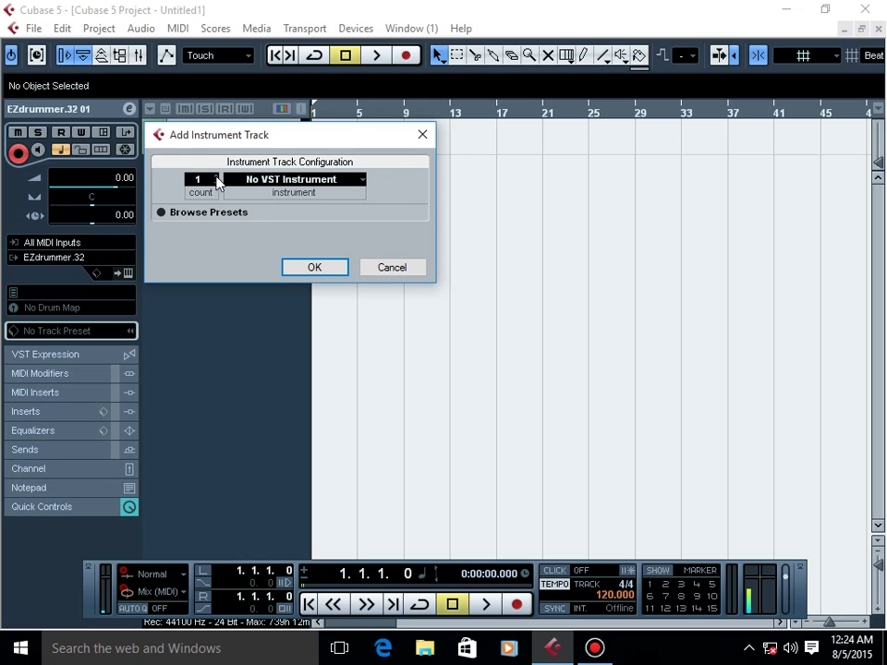
click(216, 175)
click(302, 195)
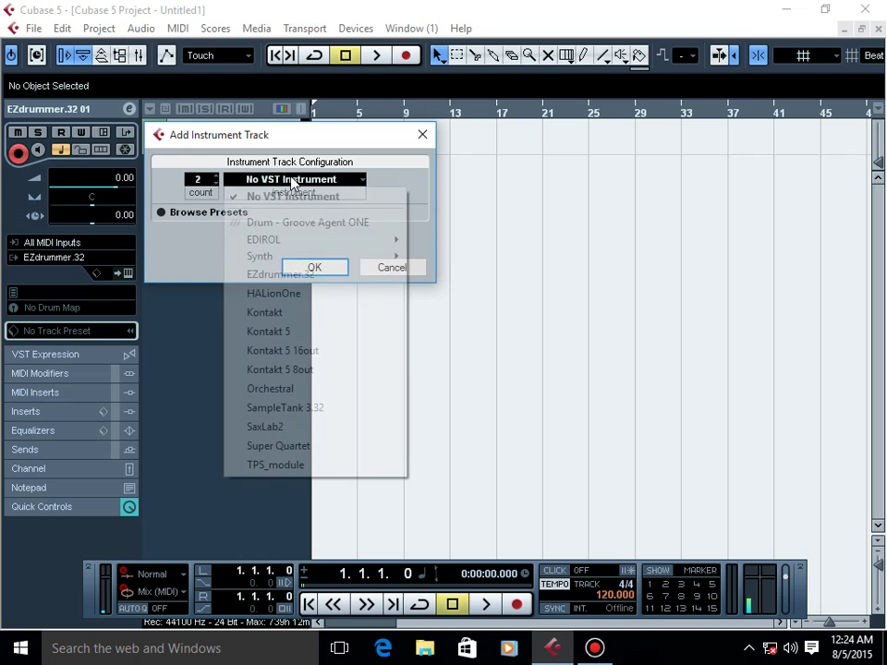
click(301, 314)
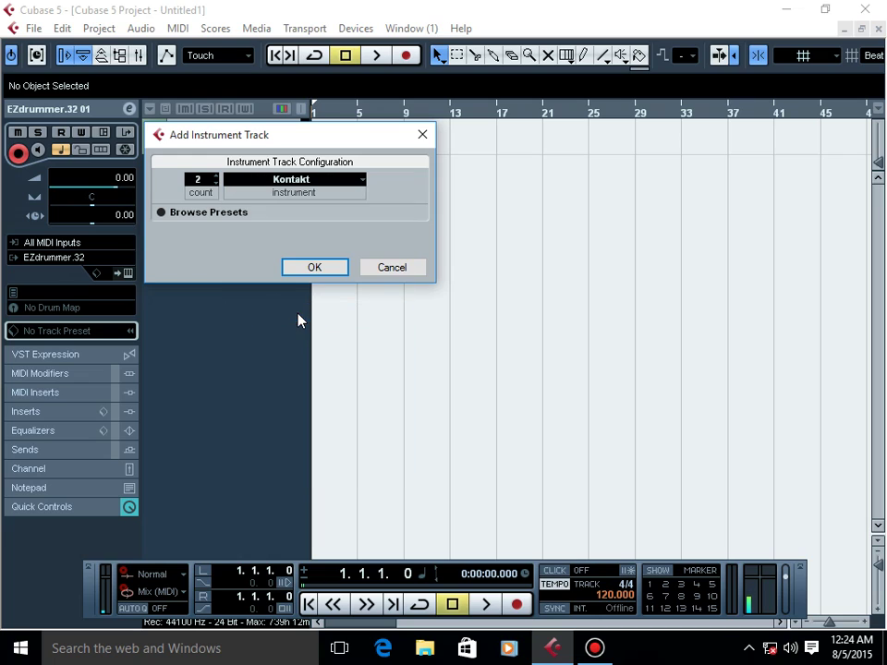
click(311, 265)
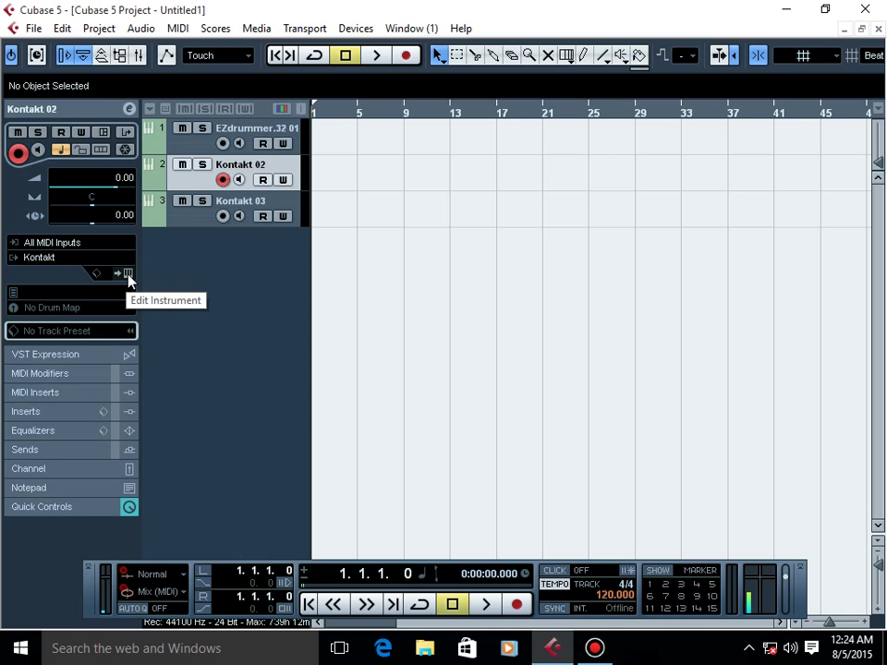
Step: Open Kontakt 02's editor and list Studio Drummer's Instruments under the Libraries tab
click(128, 274)
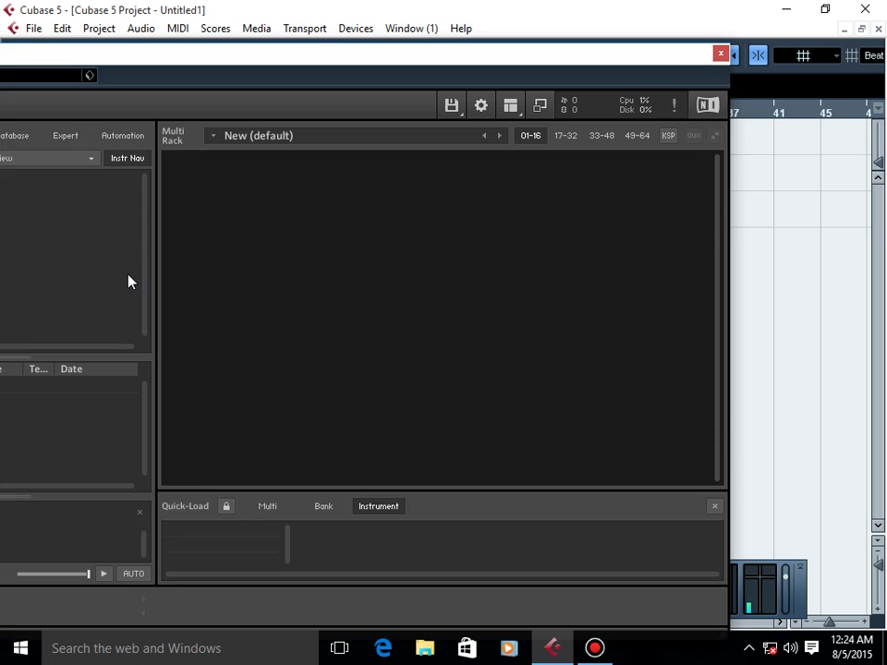
drag(222, 57, 411, 57)
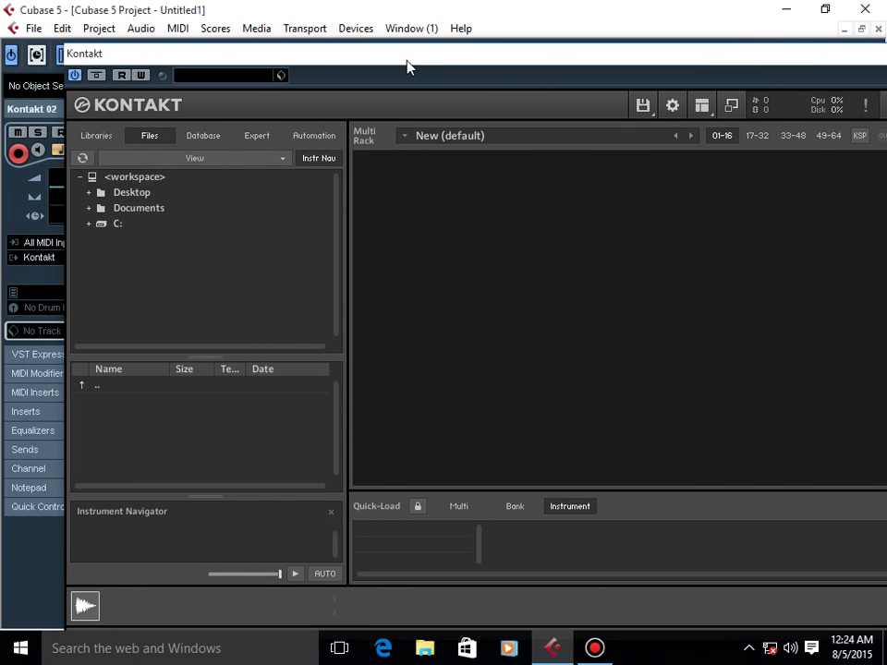
click(102, 137)
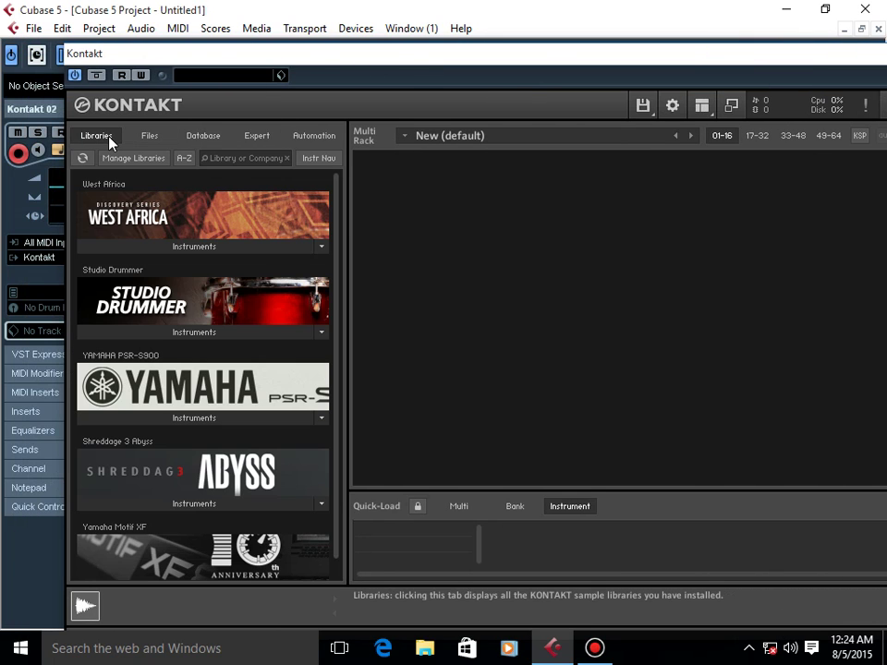
drag(488, 65, 435, 52)
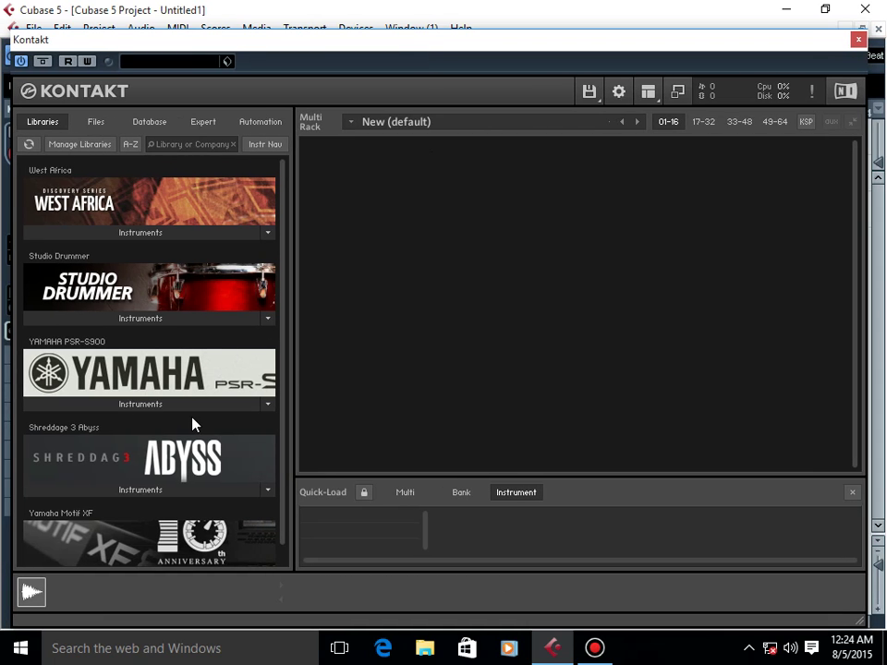
scroll(194, 423, down, 1)
scroll(193, 423, up, 1)
scroll(185, 461, down, 1)
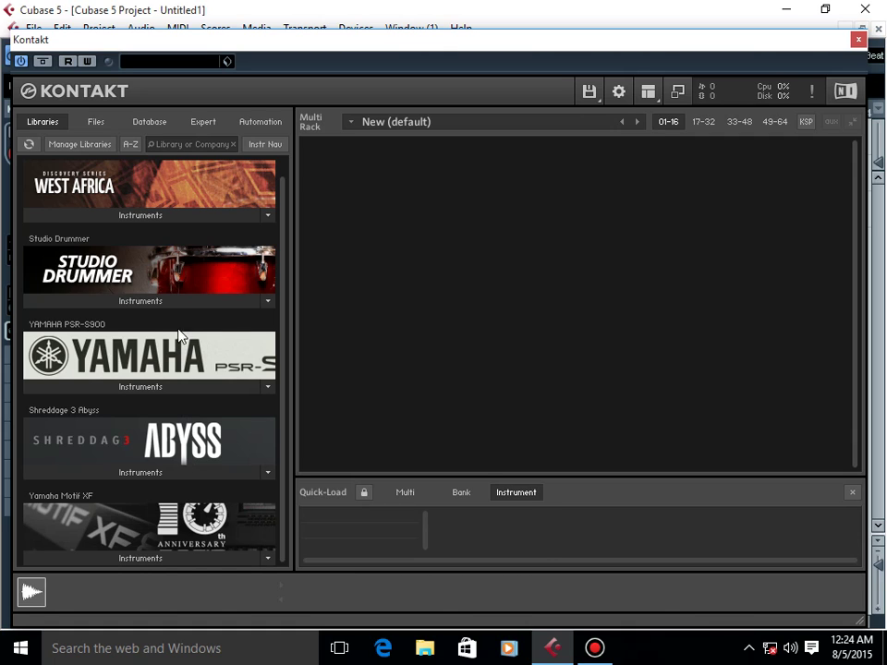
click(167, 303)
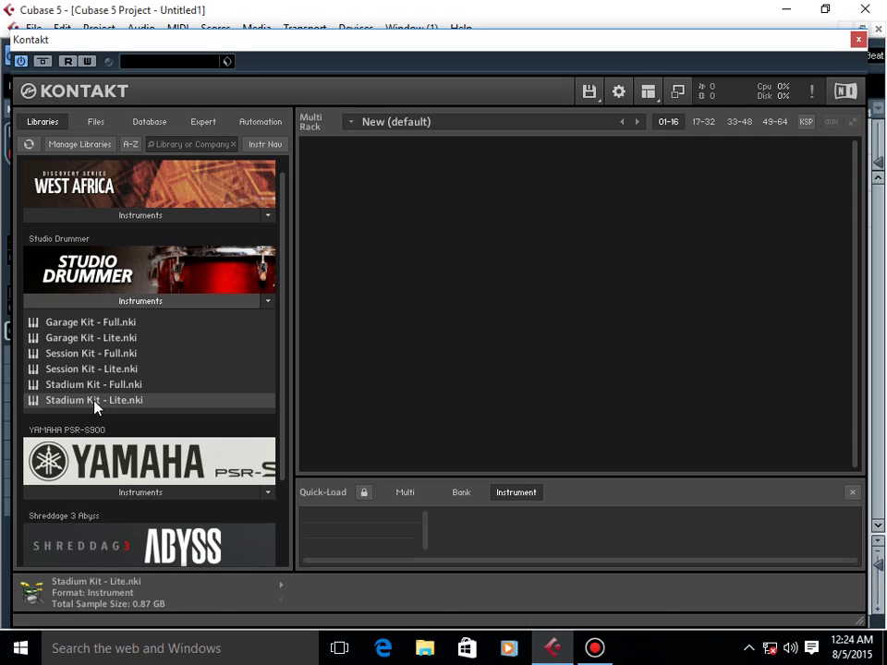
Step: Drag Stadium Kit - Lite.nki into Kontakt's Multi Rack to load it
drag(115, 405, 478, 288)
drag(478, 288, 476, 283)
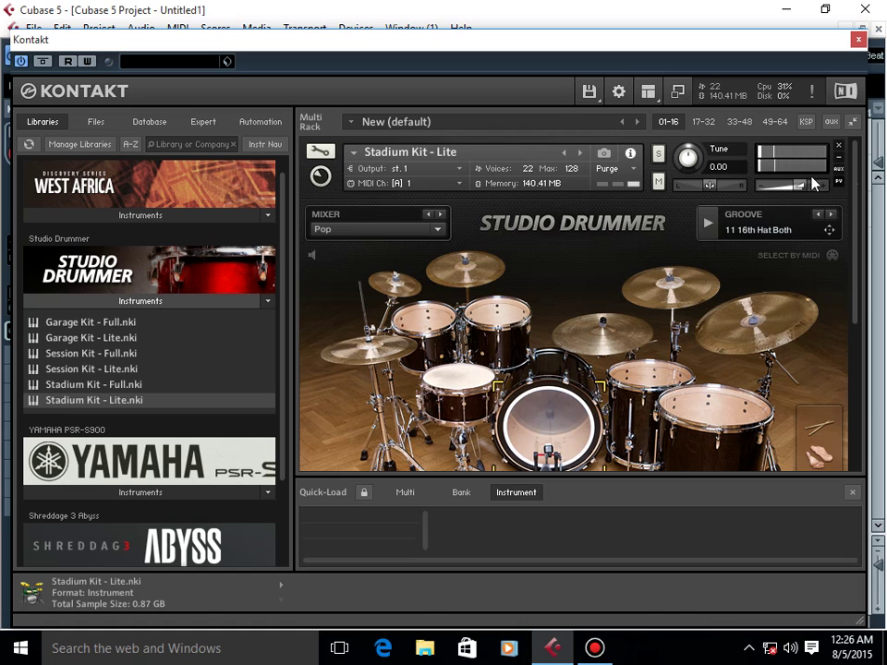
Step: Close Kontakt and select the EZdrummer.32 01 track so it becomes armed
click(858, 41)
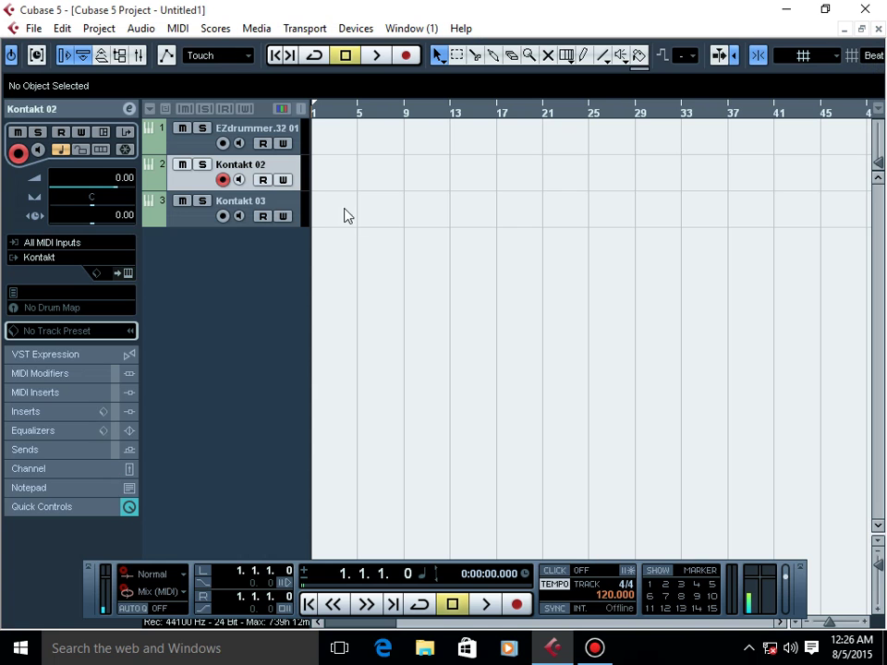
click(273, 137)
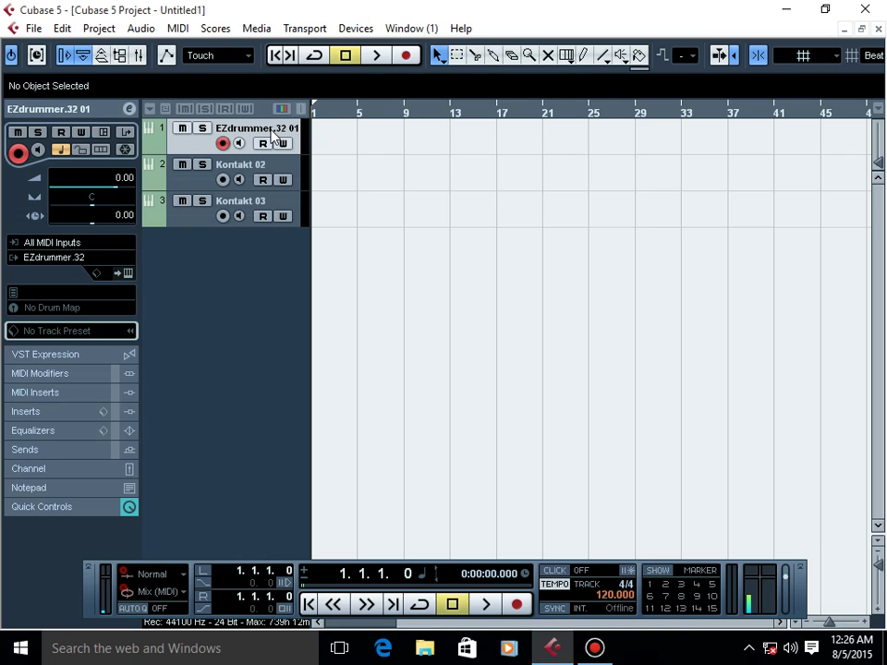